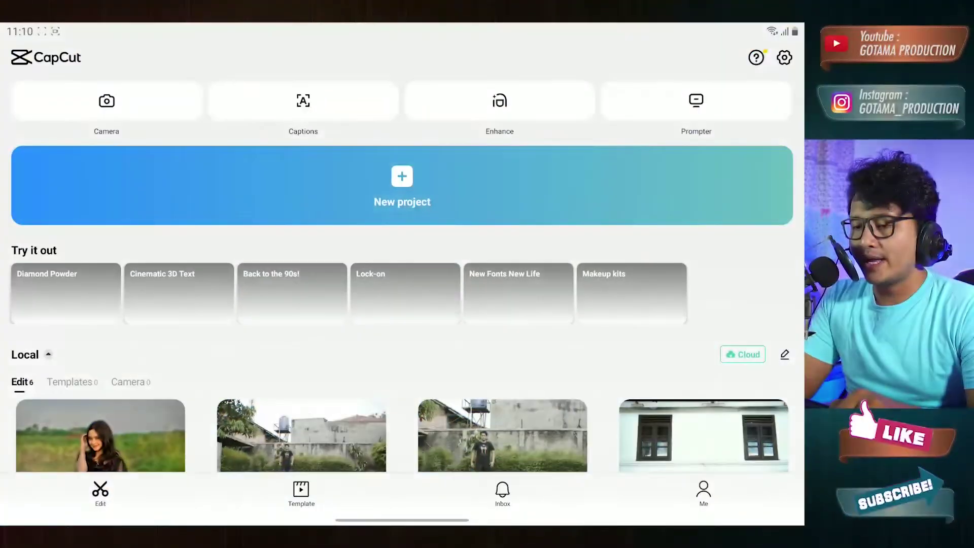
Start a new project with the 17-second green-screen clip of two seated people
{"action": "left_click", "coordinate": [430, 180]}
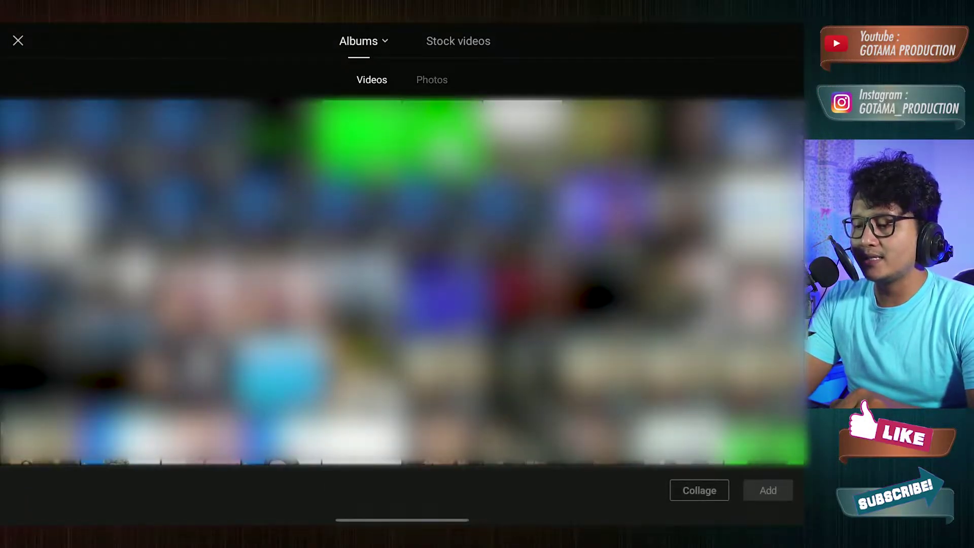
{"action": "scroll", "coordinate": [405, 281], "scroll_direction": "down", "scroll_amount": 3}
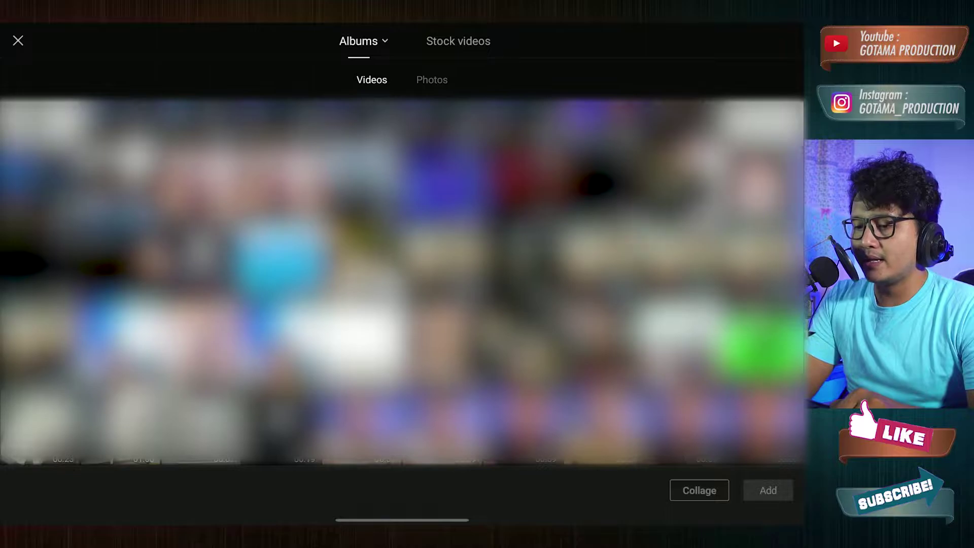
{"action": "scroll", "coordinate": [406, 282], "scroll_direction": "up", "scroll_amount": 3}
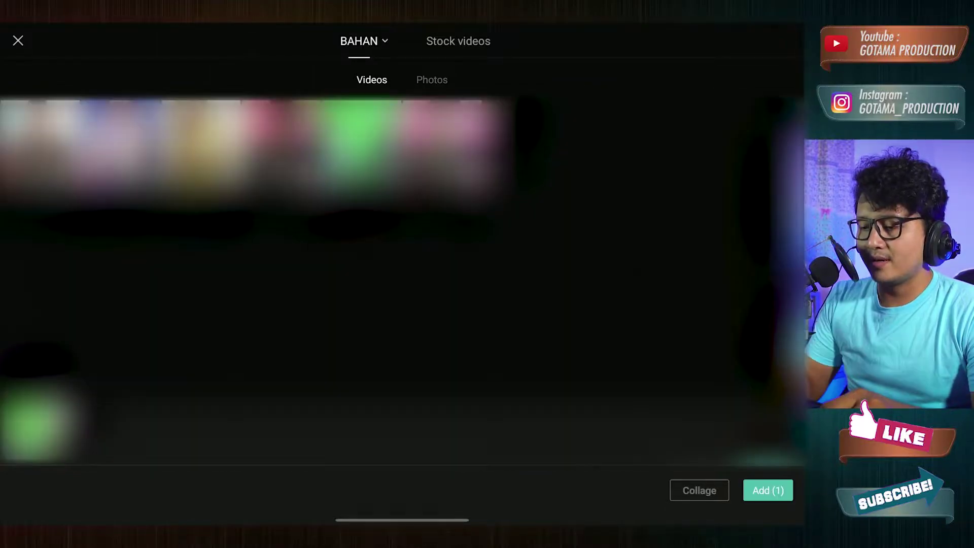
{"action": "left_click", "coordinate": [772, 491]}
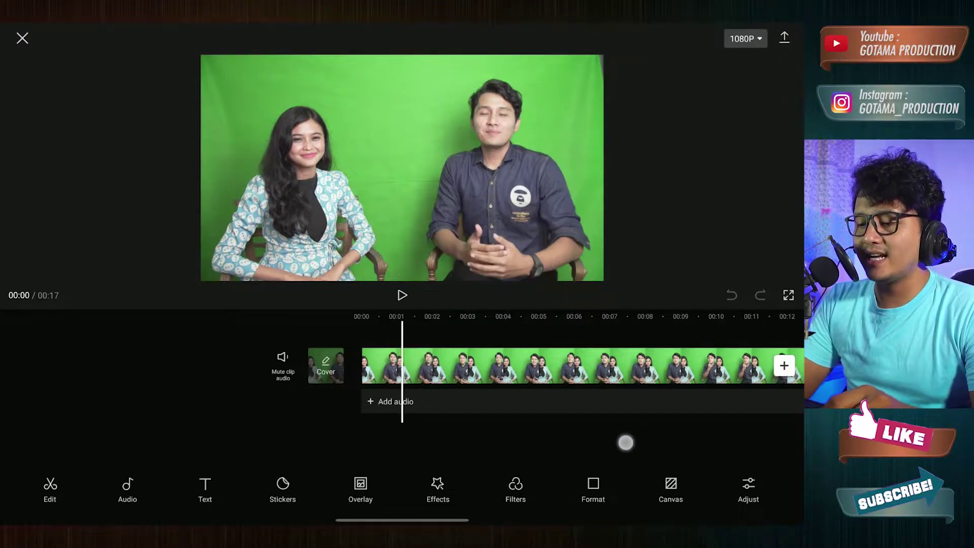
Mute the clip's original audio, preview it, and select the clip at 00:06
{"action": "mouse_move", "coordinate": [673, 428]}
{"action": "left_mouse_down"}
{"action": "mouse_move", "coordinate": [556, 443]}
{"action": "mouse_move", "coordinate": [694, 430]}
{"action": "left_mouse_up"}
{"action": "left_click", "coordinate": [223, 365]}
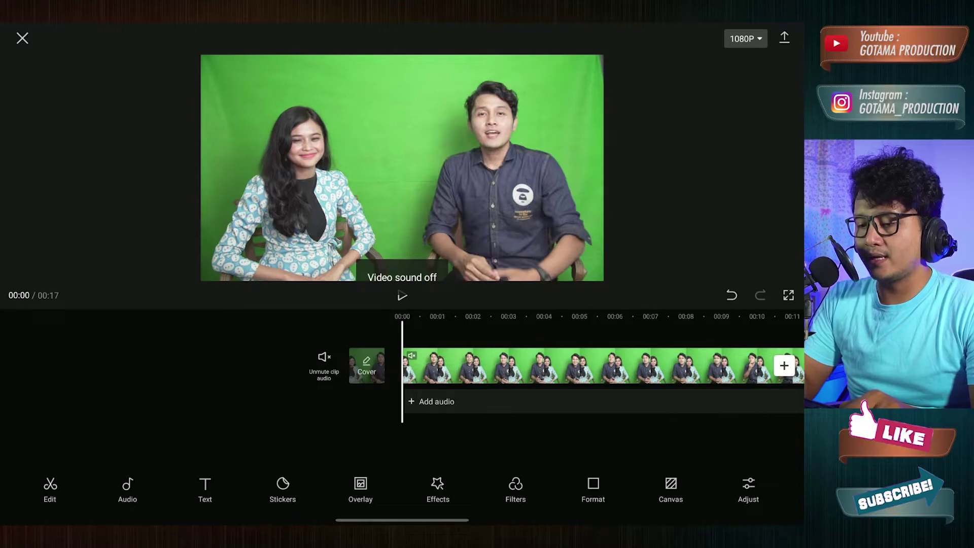
{"action": "left_click", "coordinate": [401, 295]}
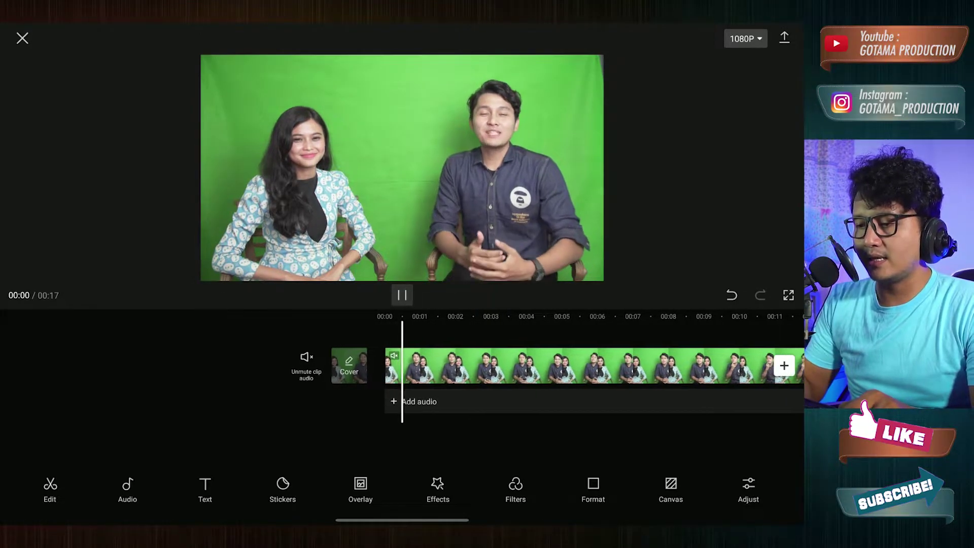
{"action": "left_click_drag", "start_coordinate": [558, 442], "coordinate": [446, 441]}
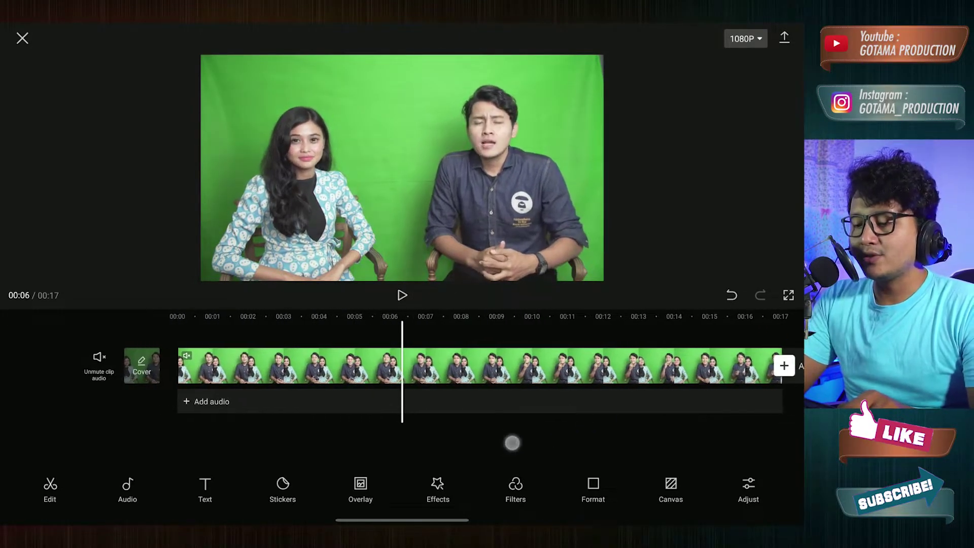
{"action": "left_click_drag", "start_coordinate": [513, 441], "coordinate": [603, 434]}
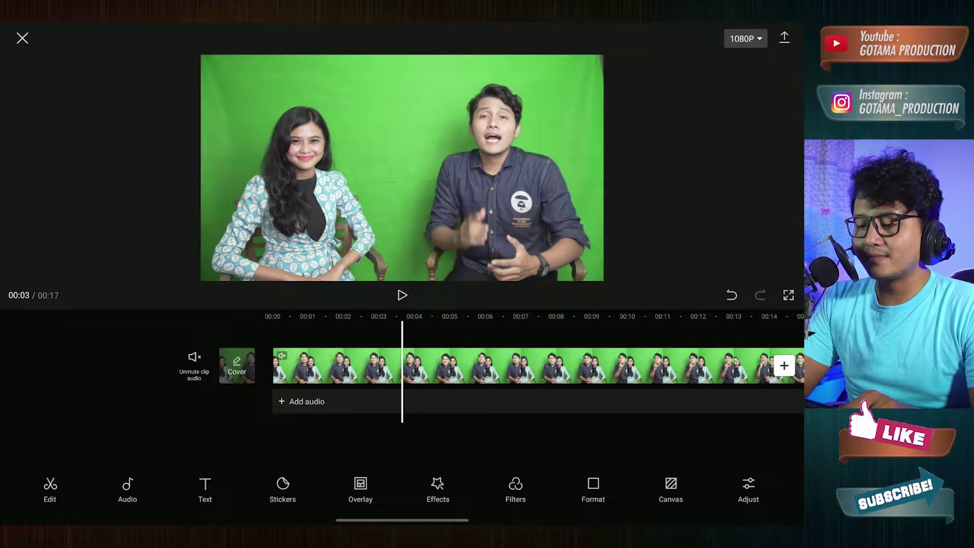
{"action": "left_click_drag", "start_coordinate": [537, 436], "coordinate": [441, 439]}
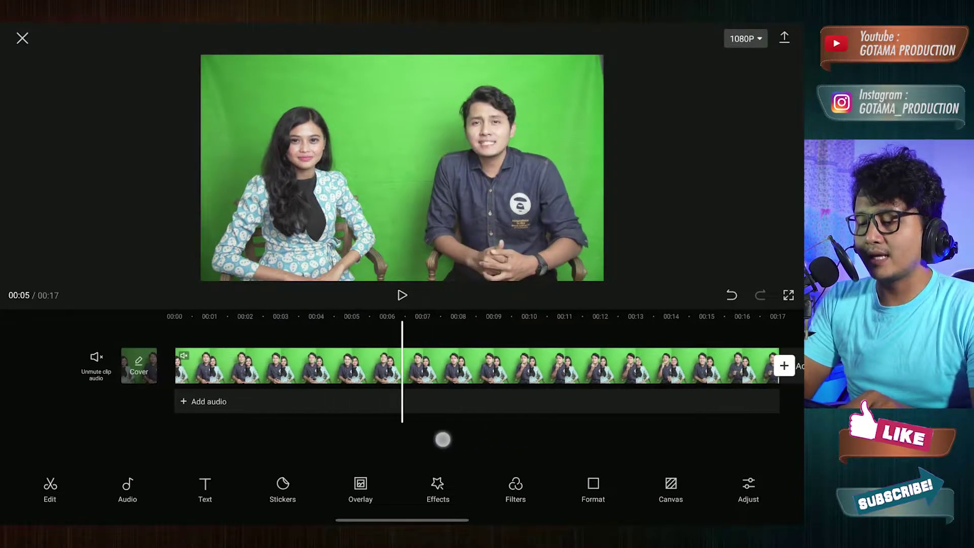
{"action": "left_click", "coordinate": [456, 365]}
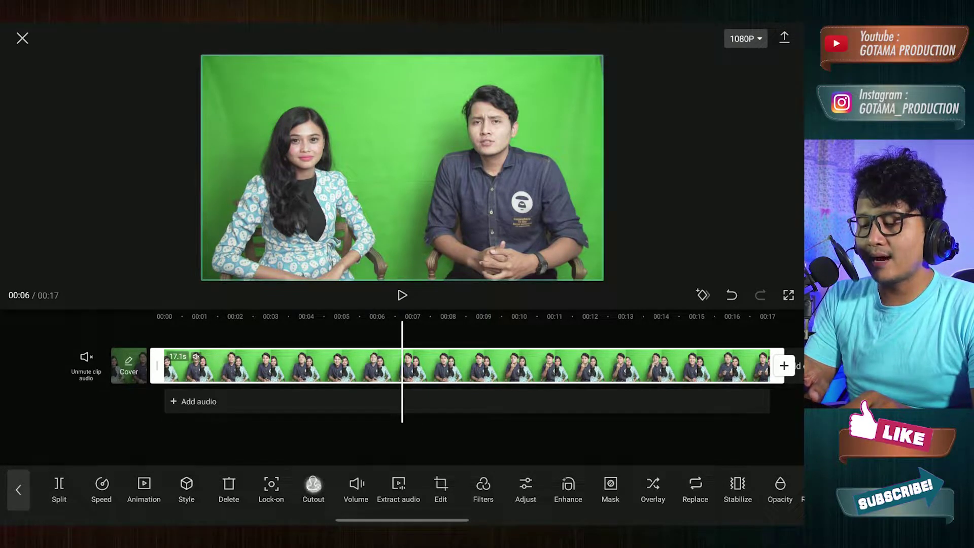
Go to Cutout > Chroma key for the green-screen clip
{"action": "left_click_drag", "start_coordinate": [313, 485], "coordinate": [338, 489]}
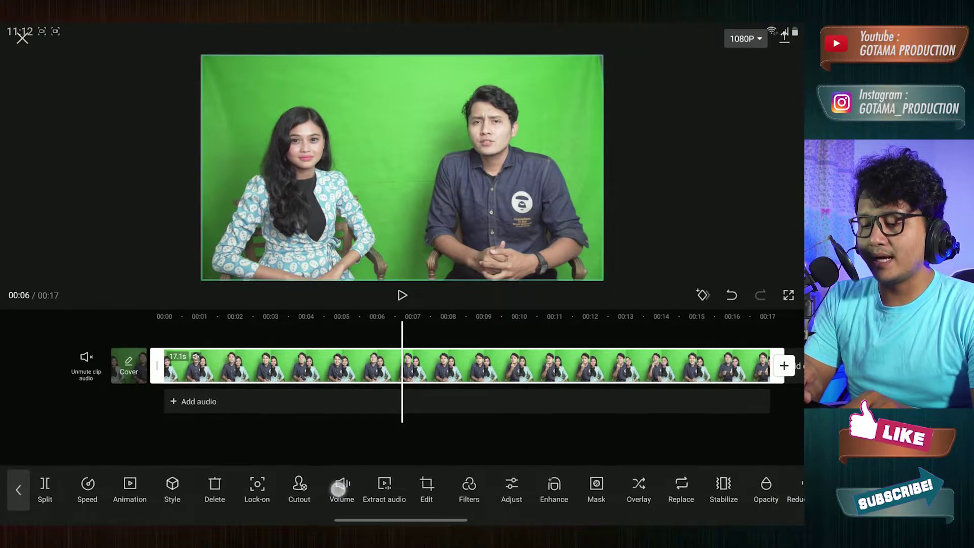
{"action": "left_click", "coordinate": [316, 486]}
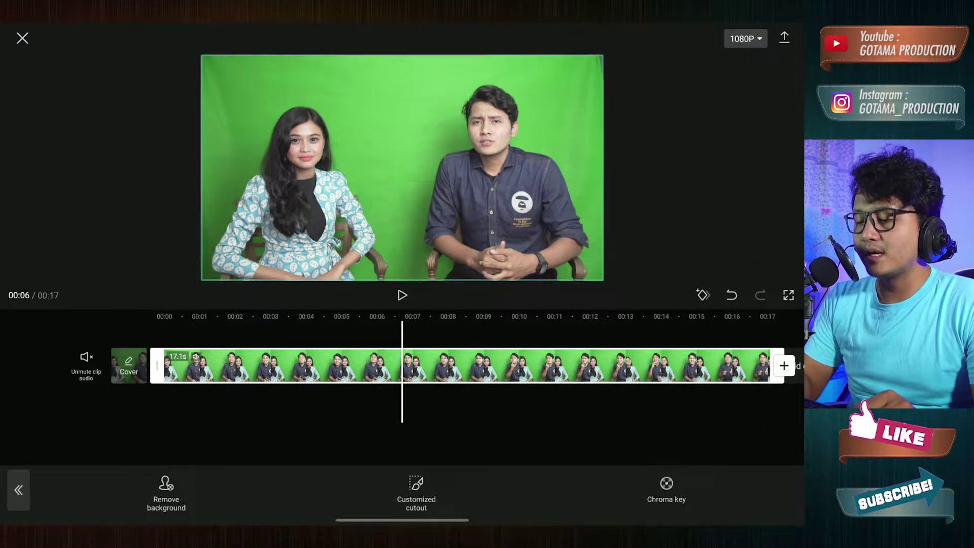
{"action": "left_click", "coordinate": [666, 489]}
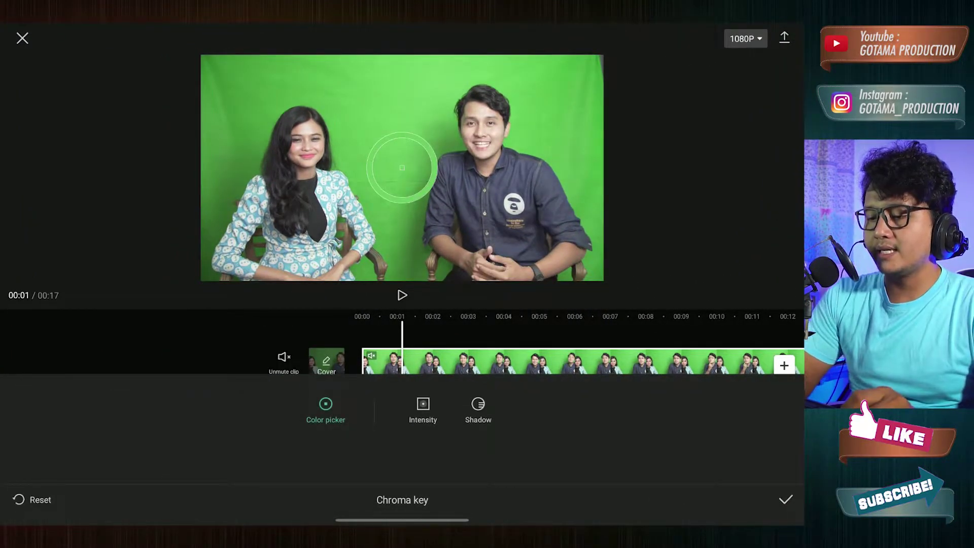
Sample the green backdrop above the woman's head as the key colour and bring up Intensity
{"action": "left_click_drag", "start_coordinate": [402, 168], "coordinate": [390, 118]}
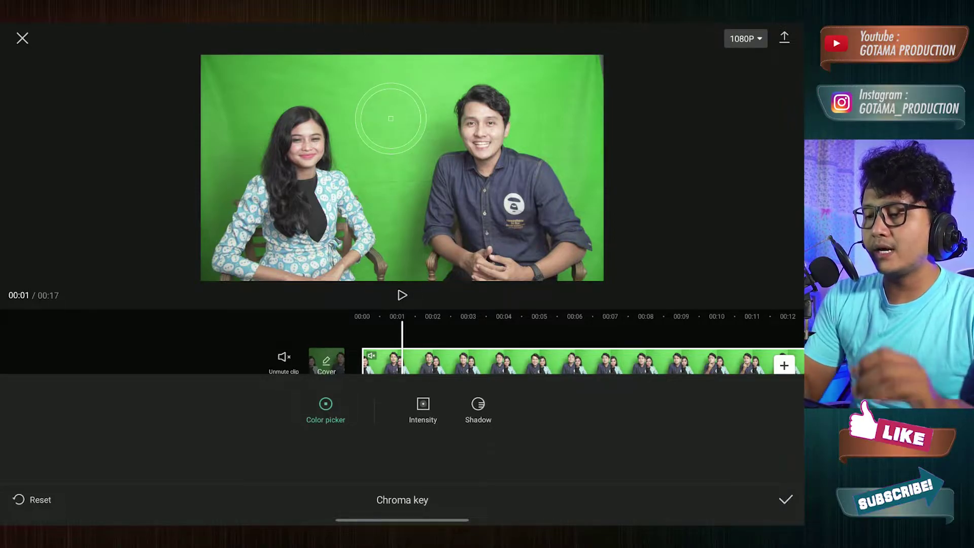
{"action": "left_click_drag", "start_coordinate": [391, 118], "coordinate": [394, 132]}
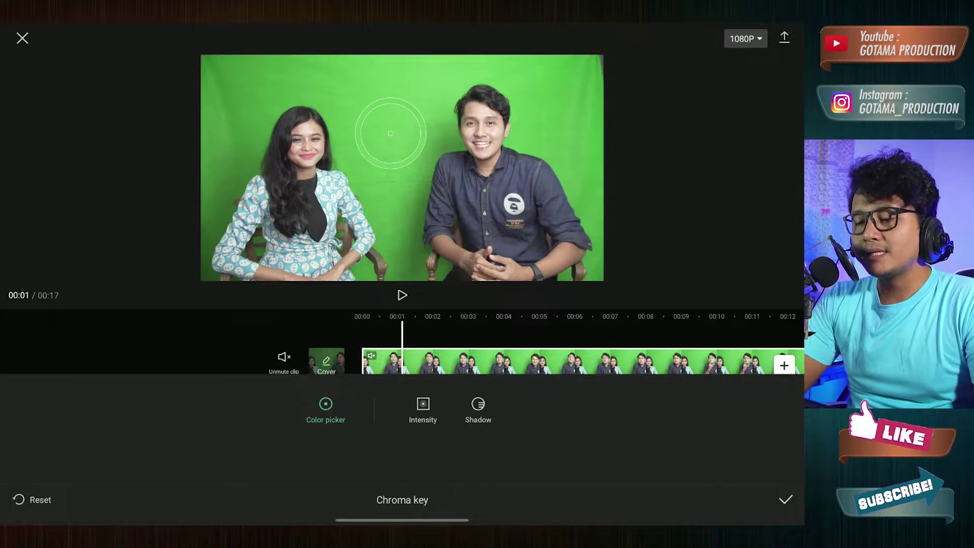
{"action": "left_click_drag", "start_coordinate": [391, 132], "coordinate": [421, 82]}
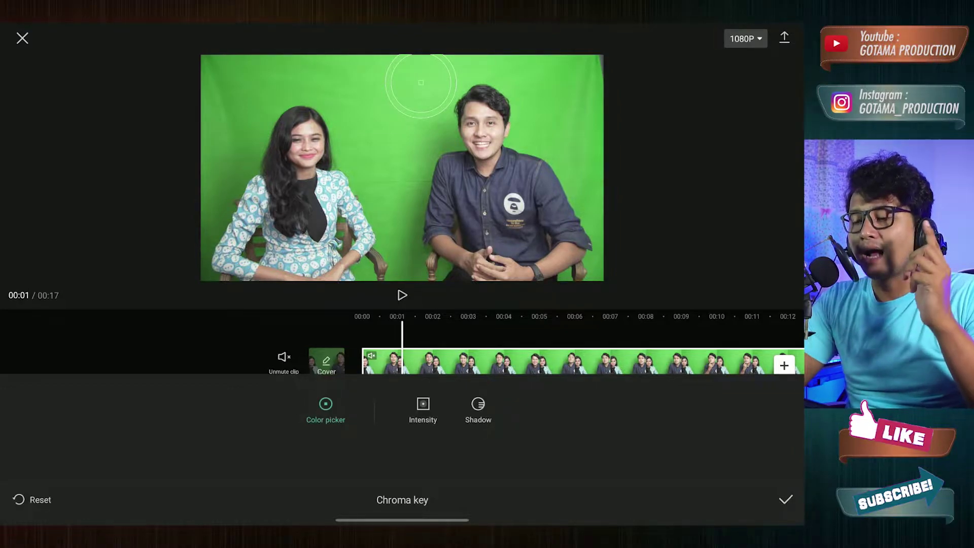
{"action": "mouse_move", "coordinate": [421, 83]}
{"action": "left_mouse_down"}
{"action": "mouse_move", "coordinate": [380, 152]}
{"action": "mouse_move", "coordinate": [418, 252]}
{"action": "left_mouse_up"}
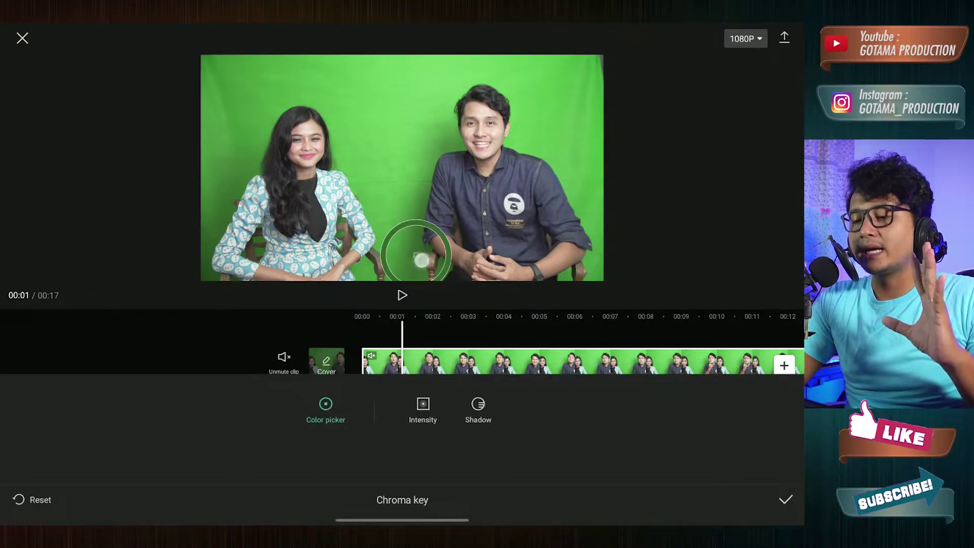
{"action": "left_click_drag", "start_coordinate": [421, 260], "coordinate": [397, 143]}
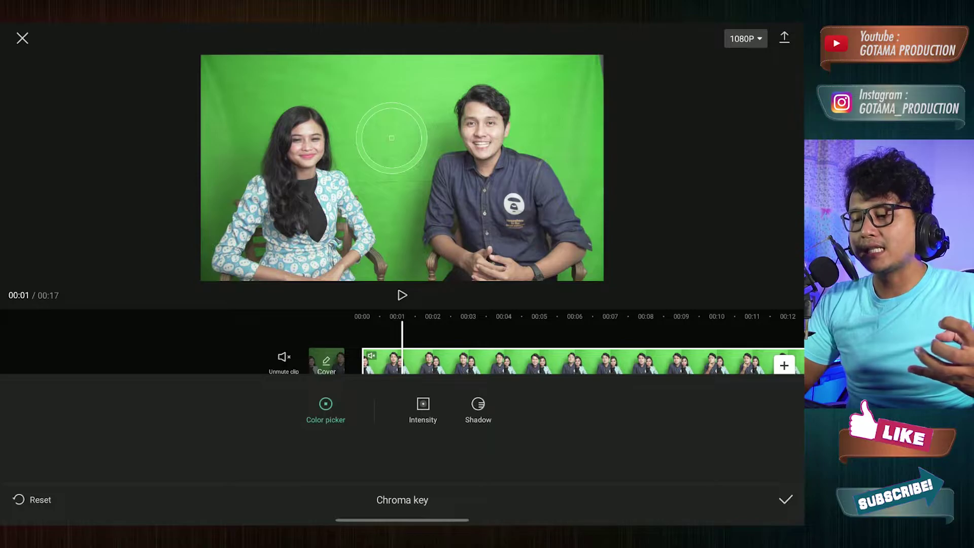
{"action": "mouse_move", "coordinate": [390, 138]}
{"action": "left_mouse_down"}
{"action": "mouse_move", "coordinate": [413, 239]}
{"action": "mouse_move", "coordinate": [413, 223]}
{"action": "mouse_move", "coordinate": [257, 102]}
{"action": "mouse_move", "coordinate": [299, 90]}
{"action": "mouse_move", "coordinate": [398, 162]}
{"action": "mouse_move", "coordinate": [398, 143]}
{"action": "left_mouse_up"}
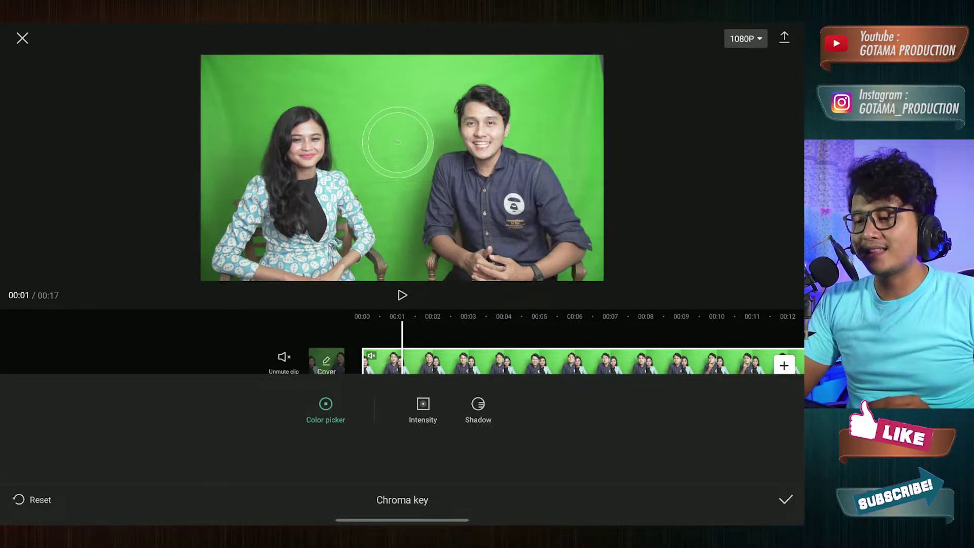
{"action": "left_click_drag", "start_coordinate": [397, 142], "coordinate": [399, 134]}
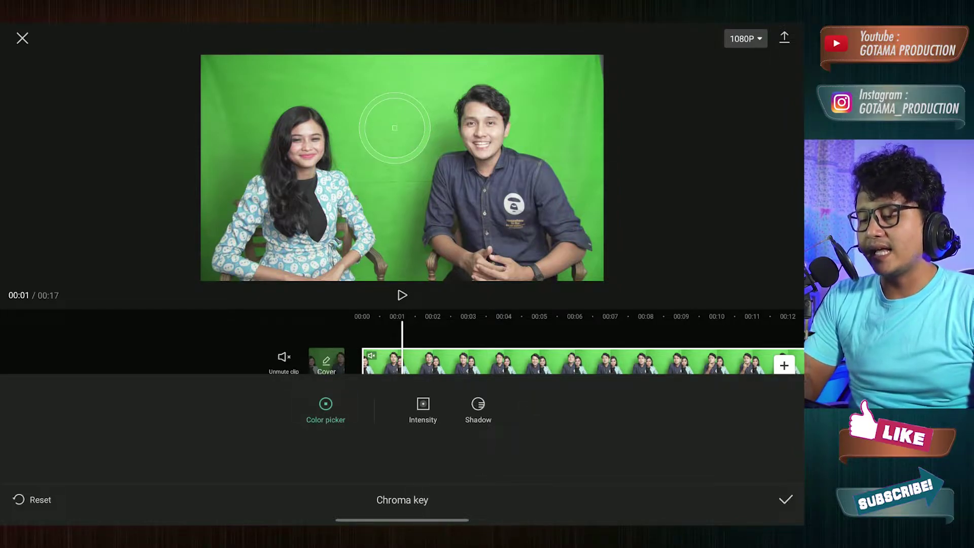
{"action": "left_click", "coordinate": [422, 408]}
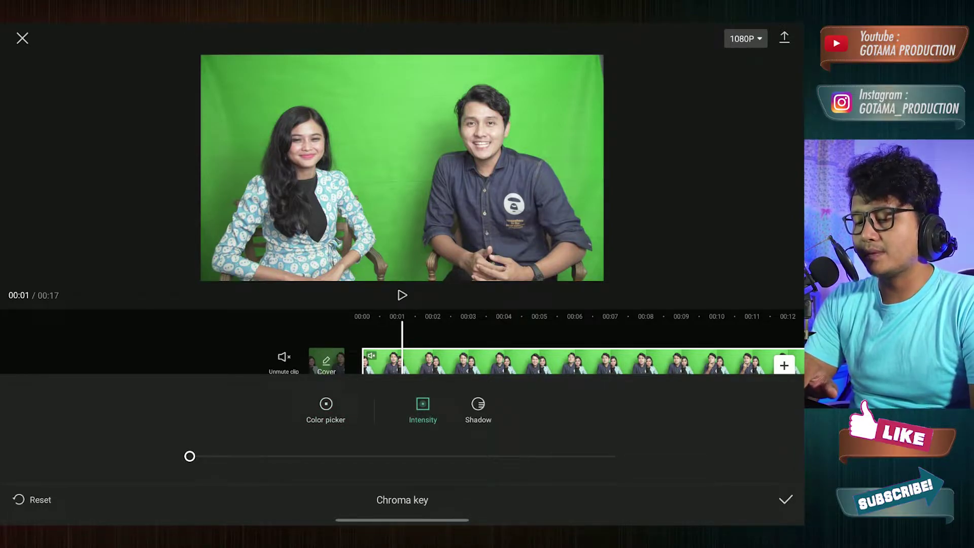
Raise the chroma key intensity until the green backdrop turns black
{"action": "left_click_drag", "start_coordinate": [189, 455], "coordinate": [231, 457]}
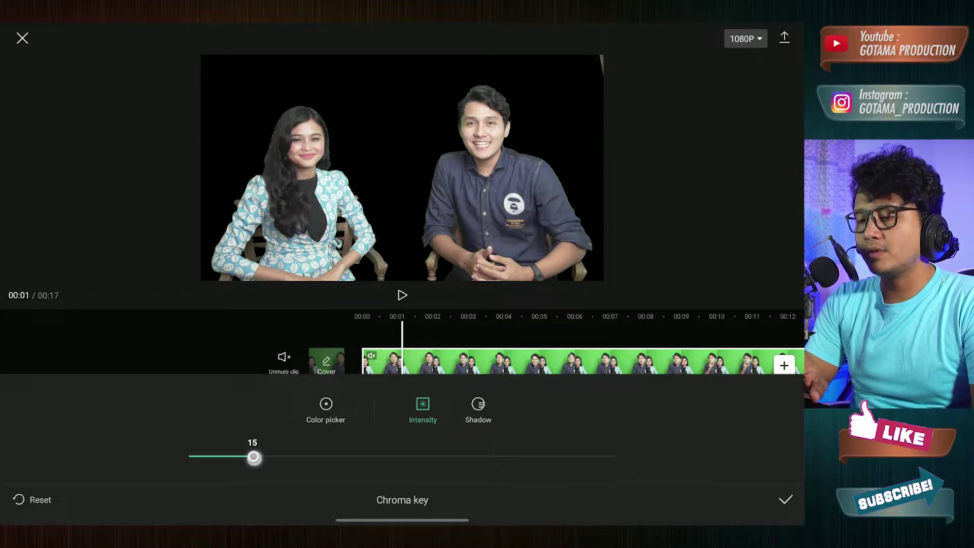
{"action": "mouse_move", "coordinate": [253, 457]}
{"action": "left_mouse_down"}
{"action": "mouse_move", "coordinate": [578, 456]}
{"action": "mouse_move", "coordinate": [276, 456]}
{"action": "mouse_move", "coordinate": [289, 456]}
{"action": "mouse_move", "coordinate": [234, 466]}
{"action": "mouse_move", "coordinate": [250, 466]}
{"action": "left_mouse_up"}
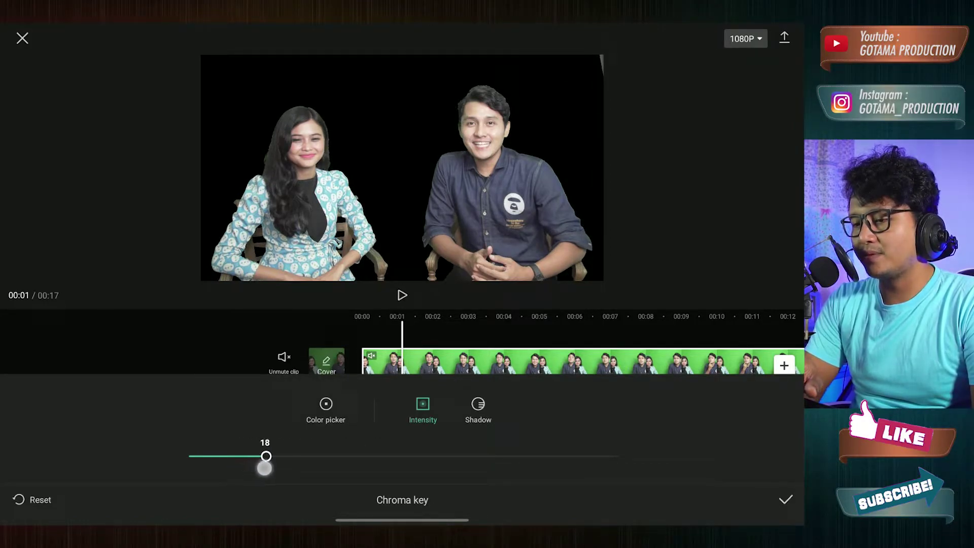
{"action": "mouse_move", "coordinate": [261, 466]}
{"action": "left_mouse_down"}
{"action": "mouse_move", "coordinate": [215, 465]}
{"action": "mouse_move", "coordinate": [231, 465]}
{"action": "left_mouse_up"}
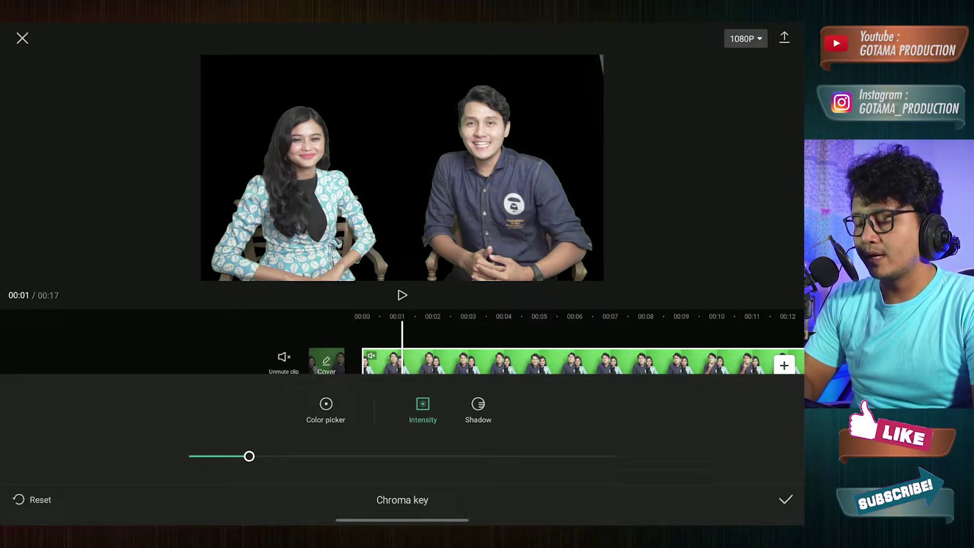
Set the key shadow to 82, apply the chroma key, and park the playhead at 00:02
{"action": "left_click", "coordinate": [477, 405]}
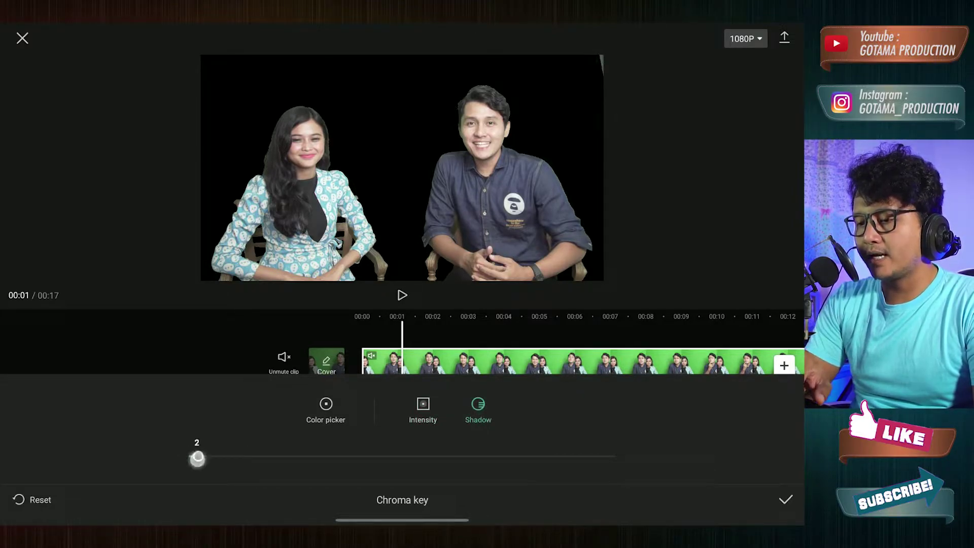
{"action": "mouse_move", "coordinate": [198, 459]}
{"action": "left_mouse_down"}
{"action": "mouse_move", "coordinate": [518, 460]}
{"action": "mouse_move", "coordinate": [282, 465]}
{"action": "mouse_move", "coordinate": [394, 466]}
{"action": "left_mouse_up"}
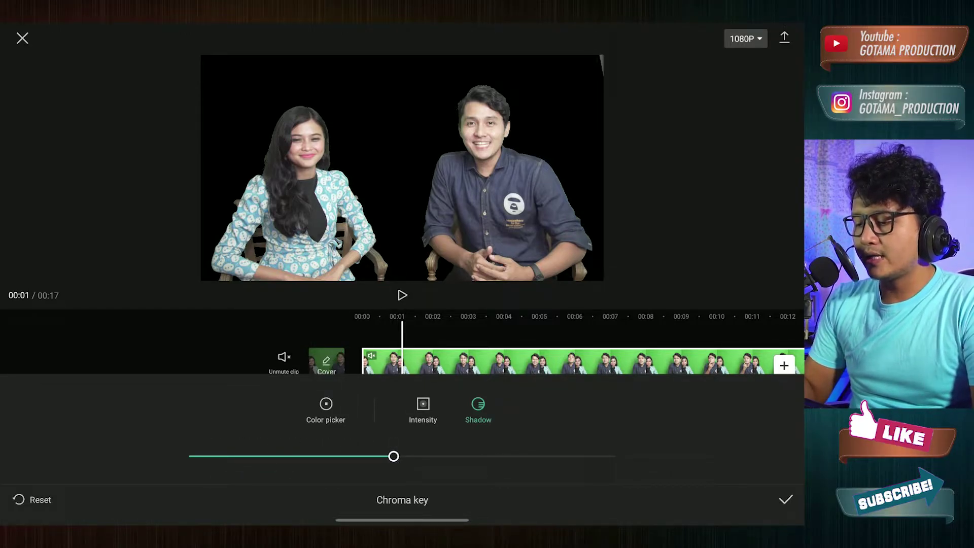
{"action": "left_click", "coordinate": [785, 499]}
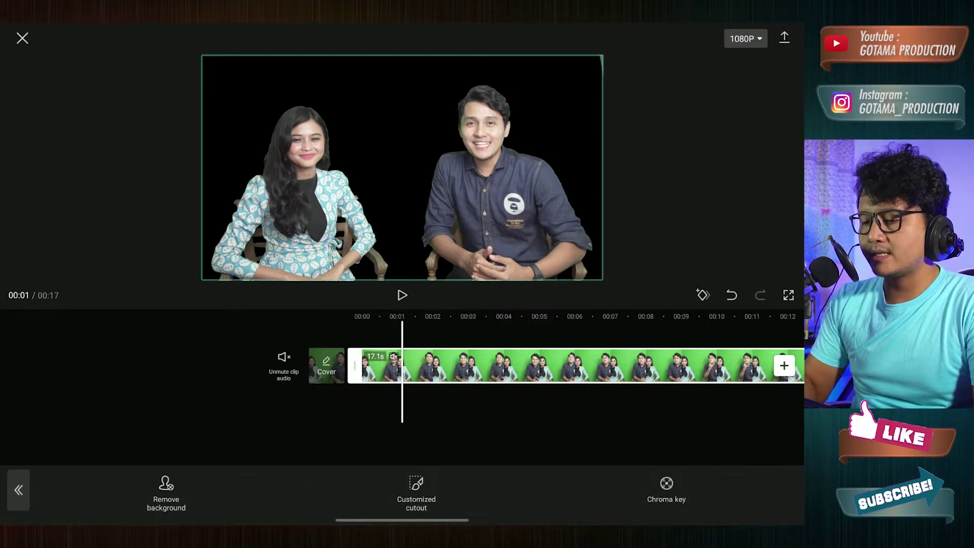
{"action": "left_click", "coordinate": [668, 414]}
{"action": "mouse_move", "coordinate": [597, 433]}
{"action": "left_mouse_down"}
{"action": "mouse_move", "coordinate": [398, 421]}
{"action": "mouse_move", "coordinate": [533, 449]}
{"action": "left_mouse_up"}
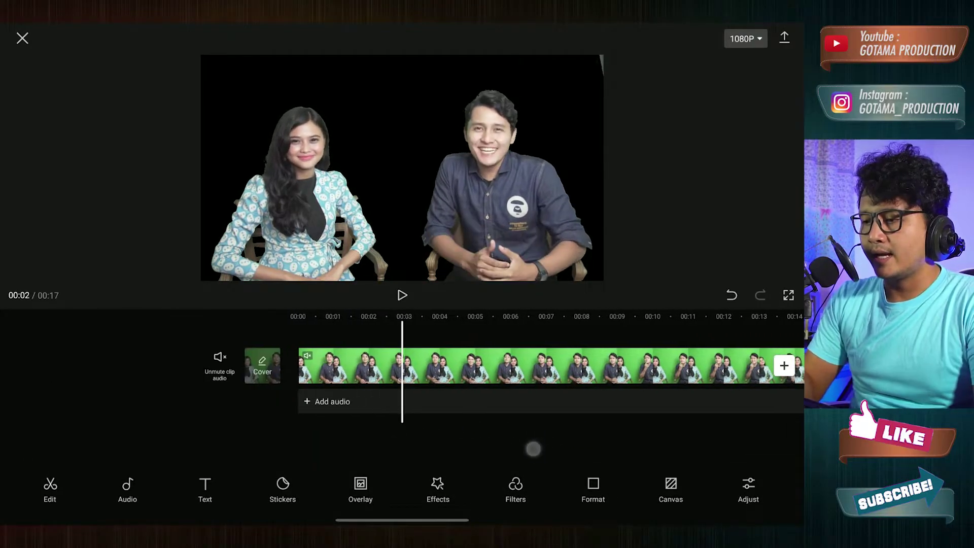
Reset the clip's crop to full frame, then trim a thin strip off its right side
{"action": "left_click", "coordinate": [562, 379]}
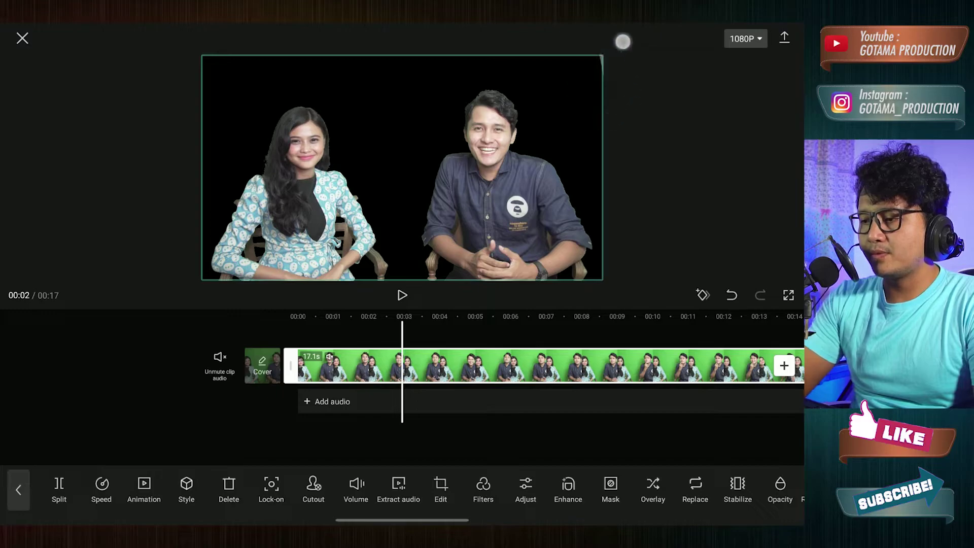
{"action": "left_click_drag", "start_coordinate": [571, 489], "coordinate": [439, 490]}
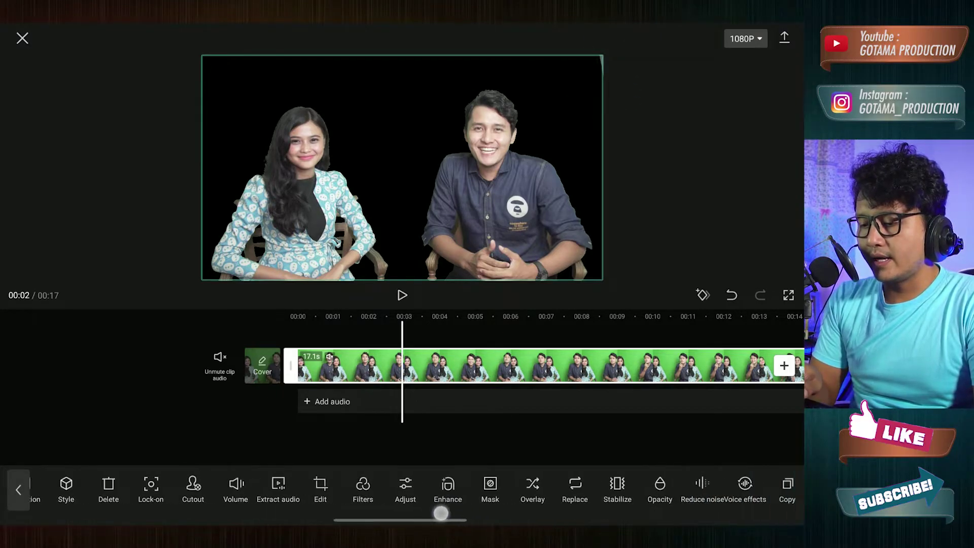
{"action": "left_click", "coordinate": [308, 490]}
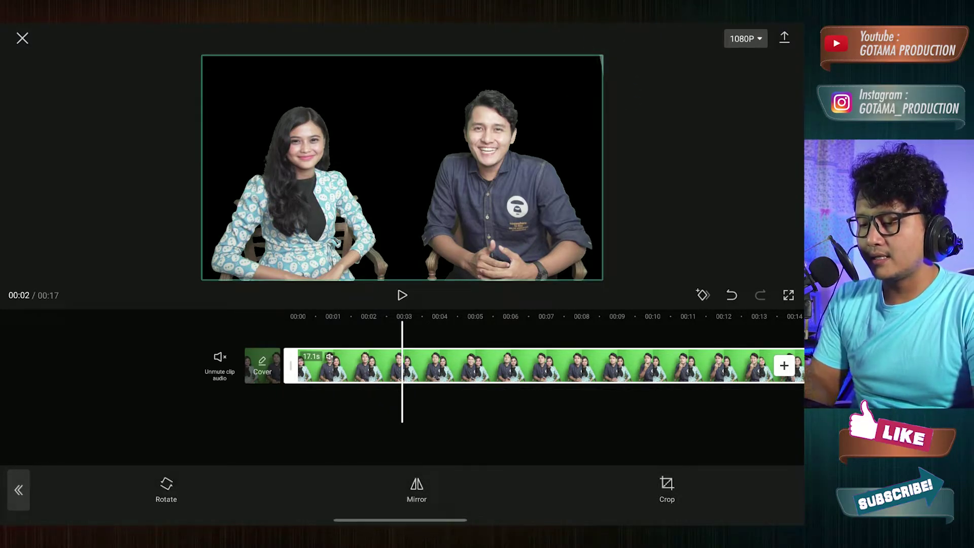
{"action": "left_click", "coordinate": [666, 488]}
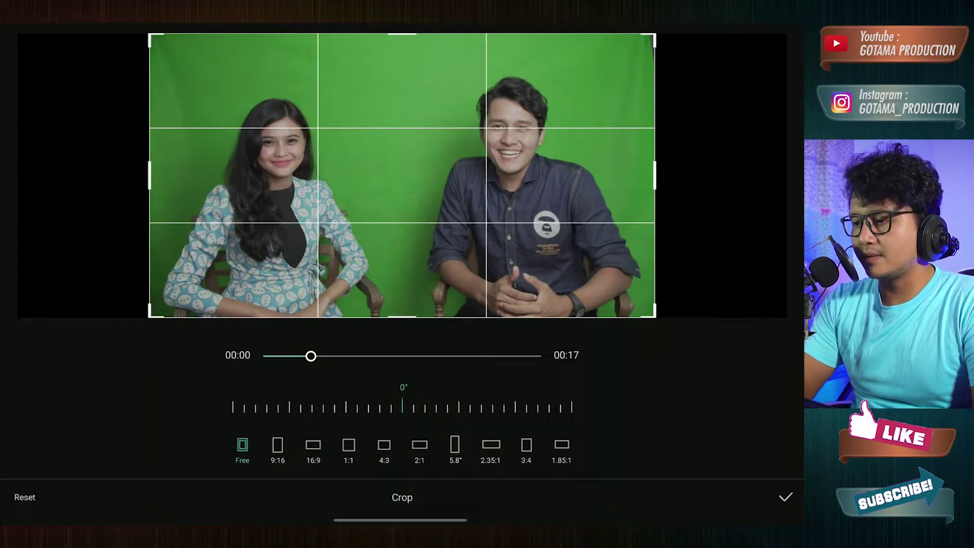
{"action": "left_click_drag", "start_coordinate": [654, 34], "coordinate": [657, 41]}
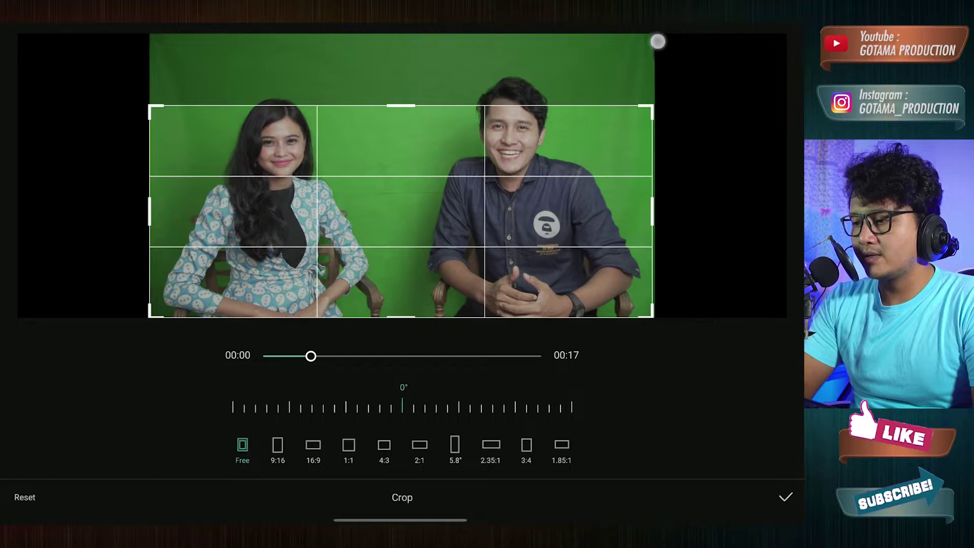
{"action": "left_click_drag", "start_coordinate": [415, 44], "coordinate": [409, 29]}
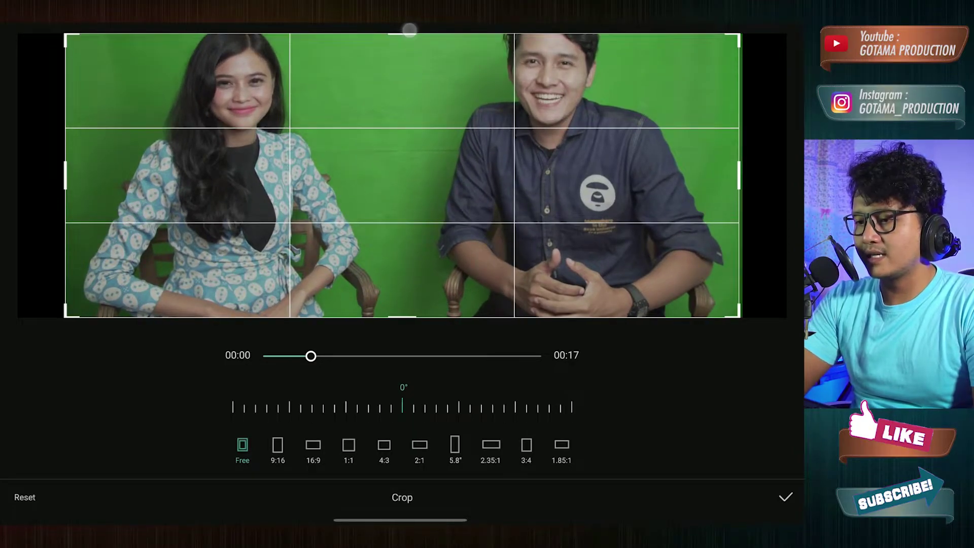
{"action": "left_click", "coordinate": [23, 492]}
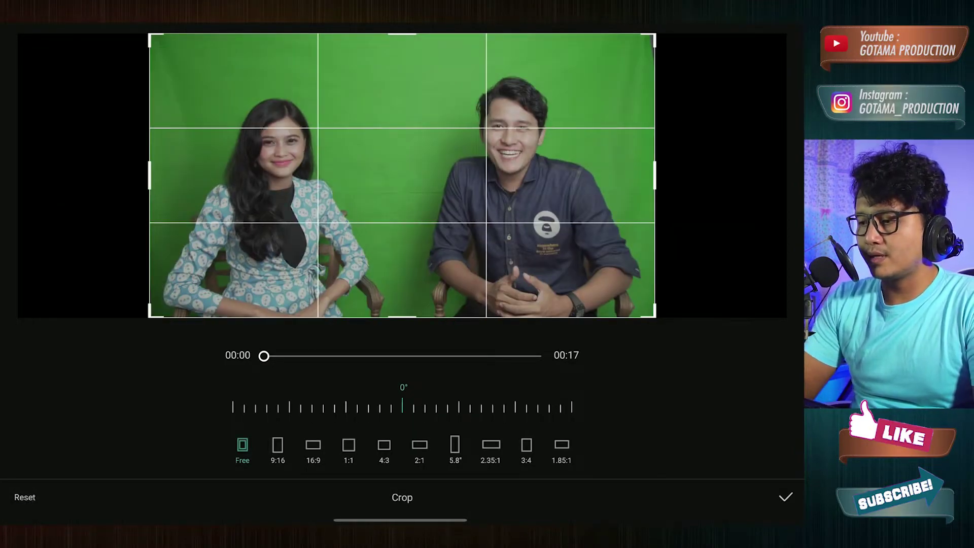
{"action": "left_click_drag", "start_coordinate": [658, 183], "coordinate": [648, 181]}
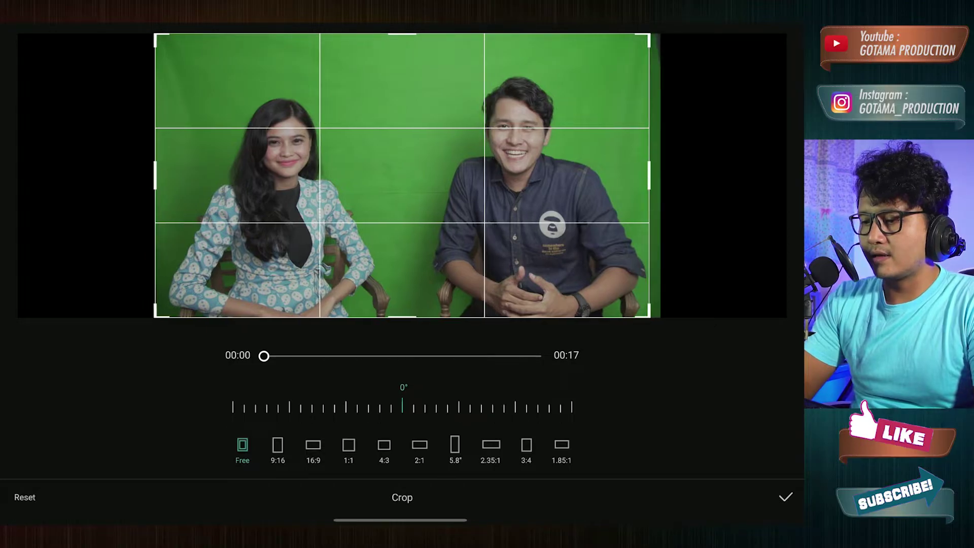
{"action": "left_click", "coordinate": [785, 497]}
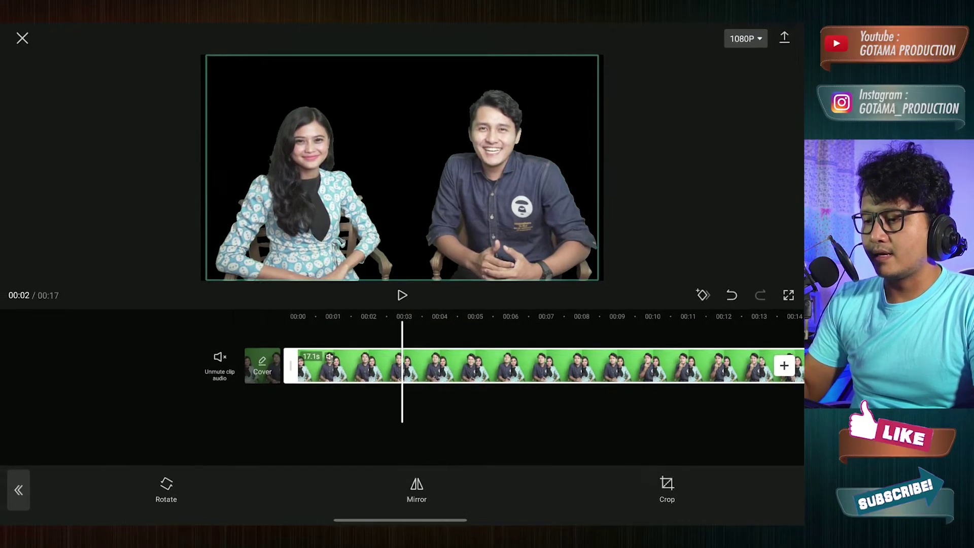
Add the temple photo from the Download album ahead of the interview clip
{"action": "left_click_drag", "start_coordinate": [542, 419], "coordinate": [583, 413]}
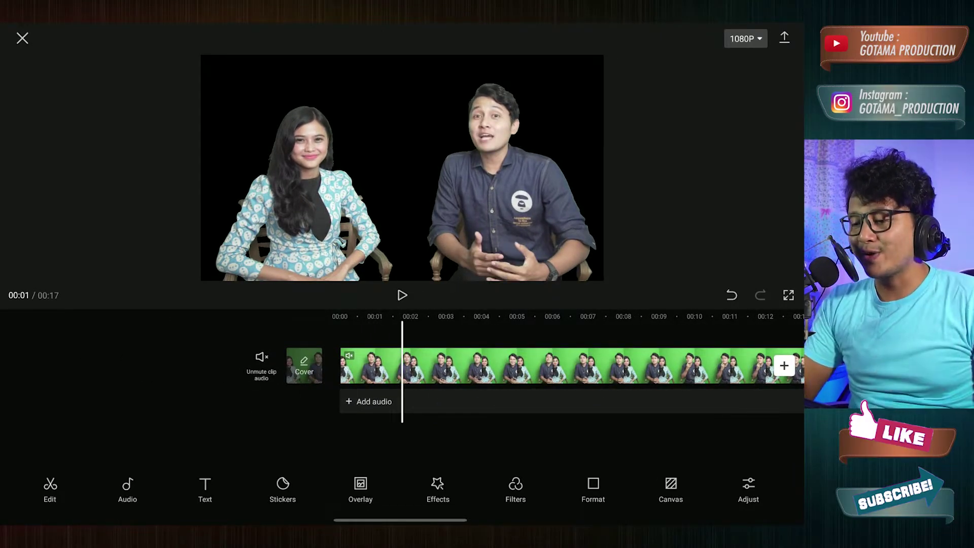
{"action": "mouse_move", "coordinate": [574, 433]}
{"action": "left_mouse_down"}
{"action": "mouse_move", "coordinate": [510, 427]}
{"action": "mouse_move", "coordinate": [524, 426]}
{"action": "left_mouse_up"}
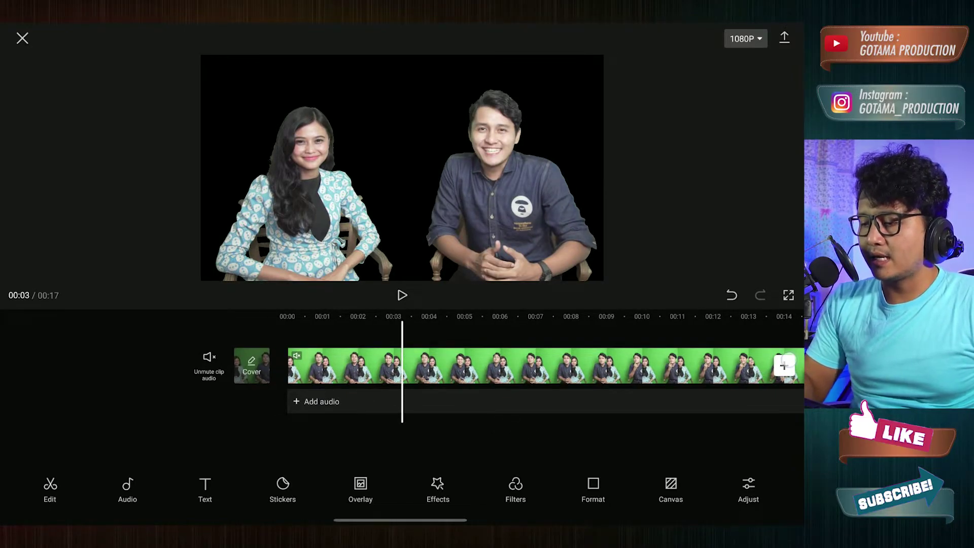
{"action": "left_click", "coordinate": [784, 364]}
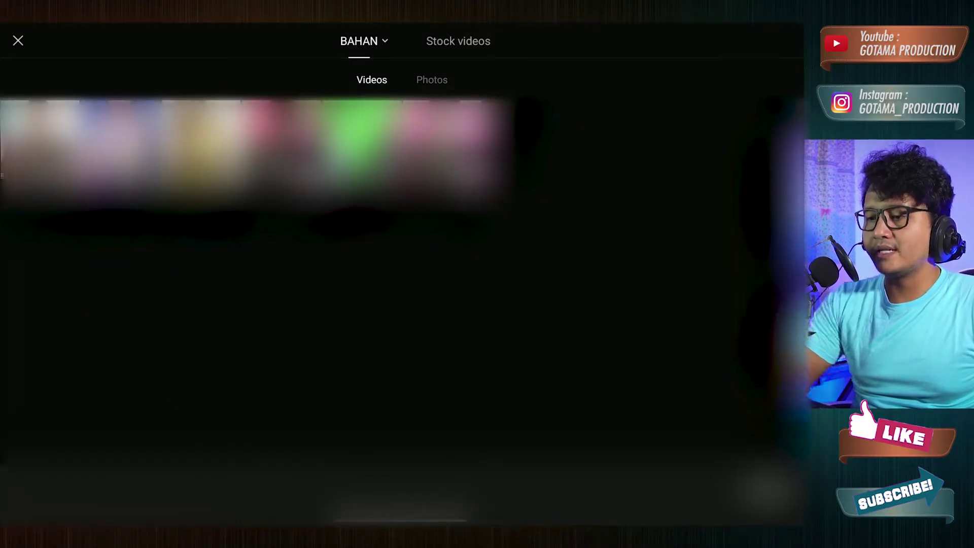
{"action": "left_click", "coordinate": [363, 41]}
{"action": "left_click", "coordinate": [66, 152]}
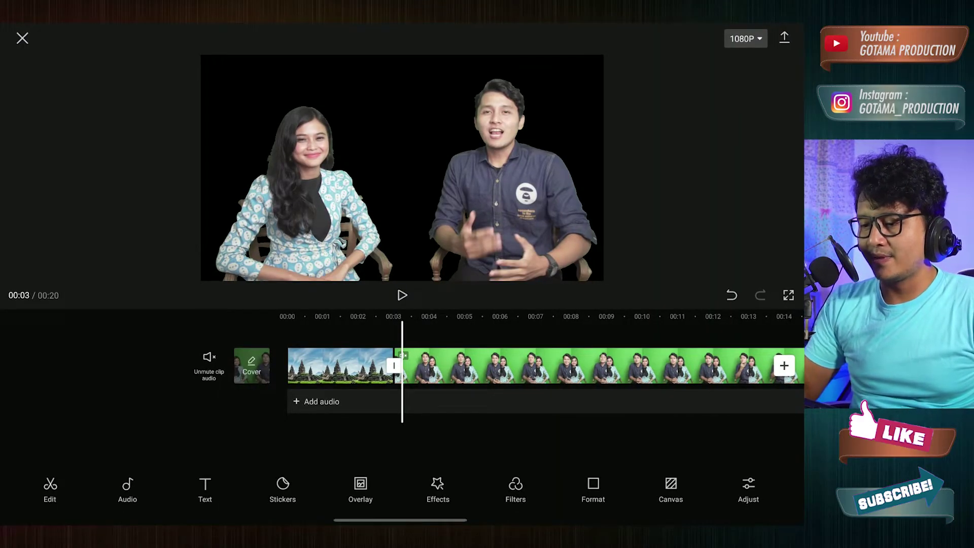
Check the temple and presenter clips on the timeline, leaving the presenter clip selected
{"action": "left_click", "coordinate": [343, 366]}
{"action": "mouse_move", "coordinate": [442, 429]}
{"action": "left_mouse_down"}
{"action": "mouse_move", "coordinate": [418, 430]}
{"action": "mouse_move", "coordinate": [464, 429]}
{"action": "left_mouse_up"}
{"action": "left_click", "coordinate": [419, 430]}
{"action": "left_click", "coordinate": [563, 362]}
{"action": "left_click_drag", "start_coordinate": [563, 428], "coordinate": [455, 428]}
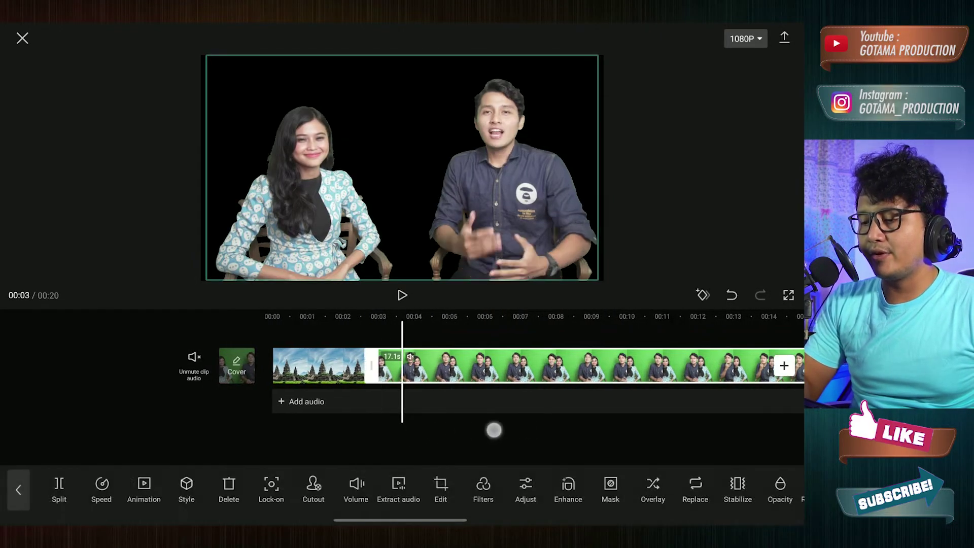
{"action": "left_click", "coordinate": [501, 363]}
{"action": "left_click", "coordinate": [522, 363]}
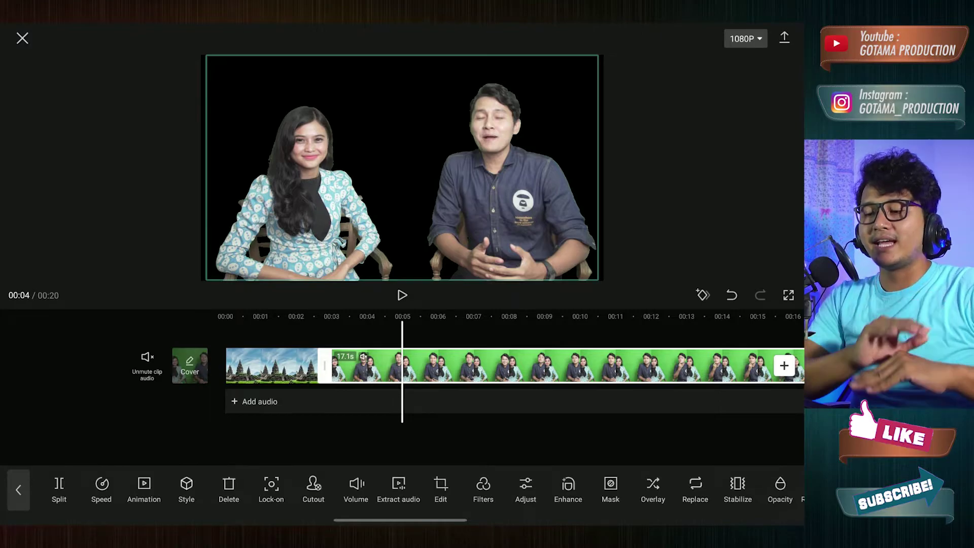
Move the green presenter clip onto an overlay track starting at 00:00
{"action": "key", "text": "Escape"}
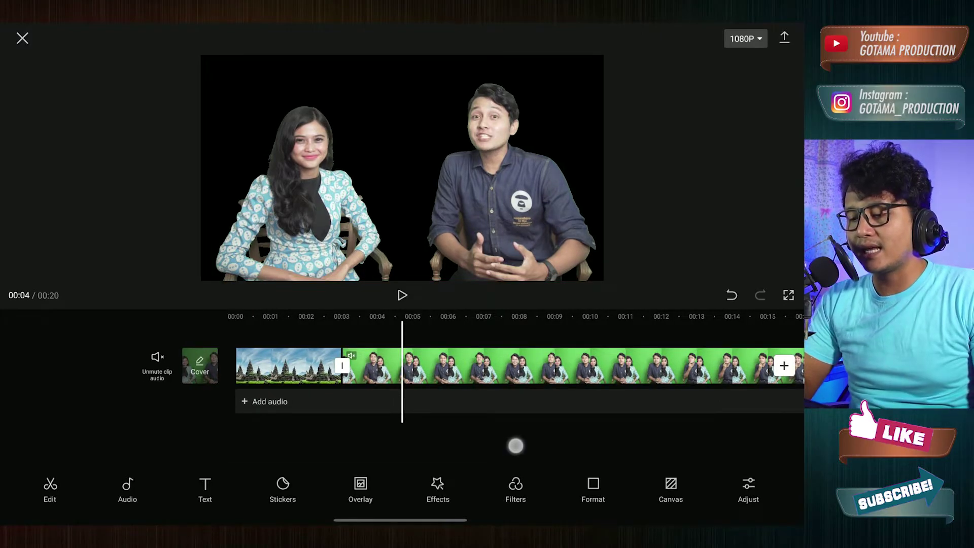
{"action": "left_click_drag", "start_coordinate": [515, 446], "coordinate": [547, 445]}
{"action": "left_click", "coordinate": [552, 370]}
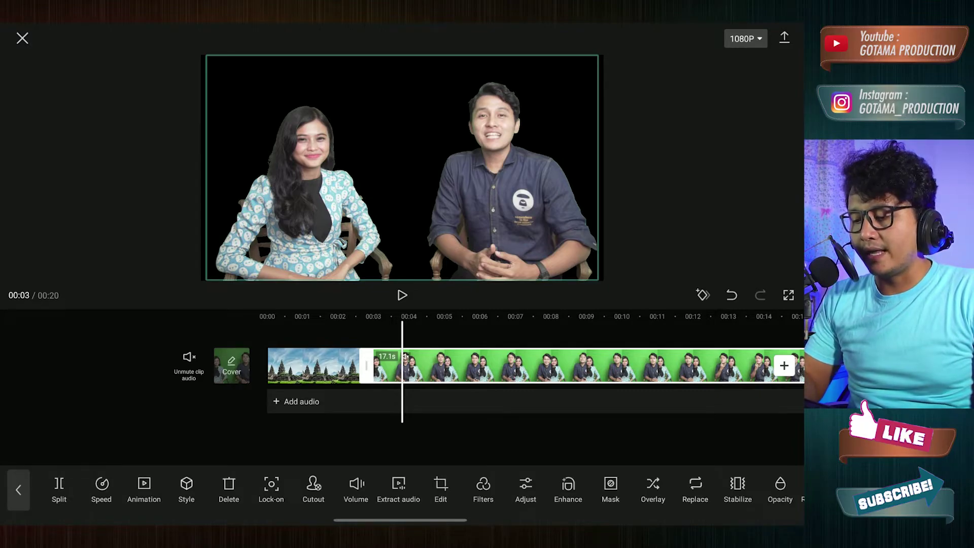
{"action": "left_click", "coordinate": [653, 488]}
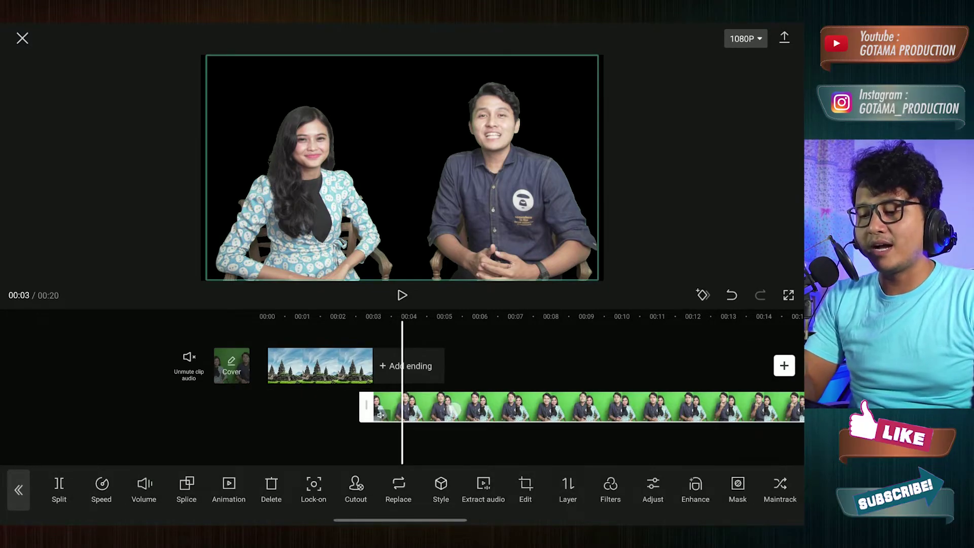
{"action": "left_click_drag", "start_coordinate": [475, 447], "coordinate": [486, 449]}
{"action": "left_click_drag", "start_coordinate": [481, 410], "coordinate": [348, 409]}
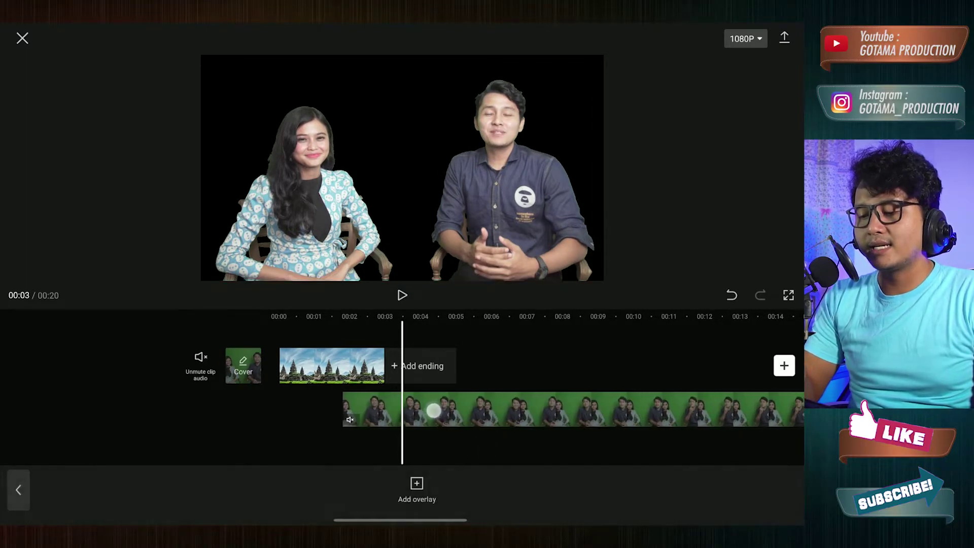
{"action": "left_click_drag", "start_coordinate": [478, 435], "coordinate": [535, 438]}
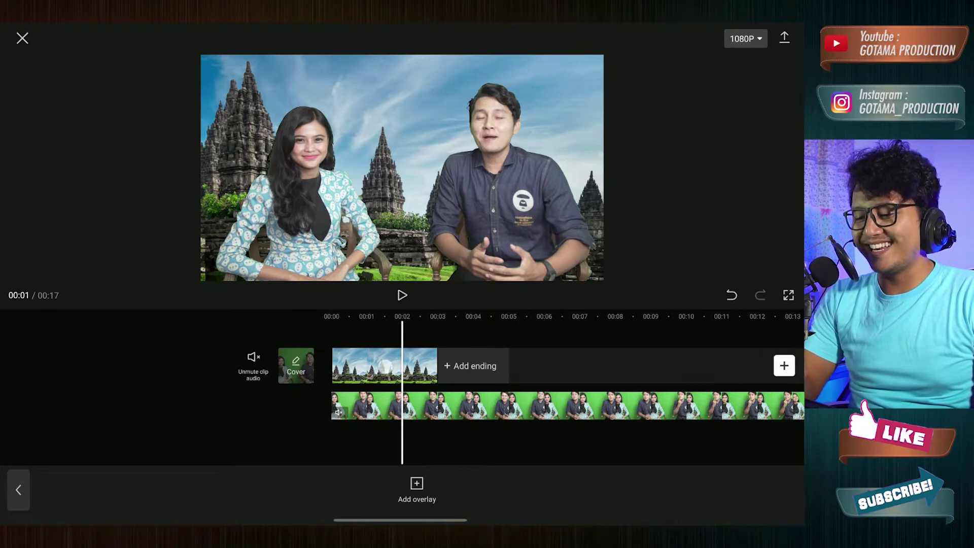
Stretch the temple background to 16.5 s so it spans the overlay
{"action": "left_click", "coordinate": [370, 365]}
{"action": "mouse_move", "coordinate": [442, 365]}
{"action": "left_mouse_down"}
{"action": "mouse_move", "coordinate": [789, 376]}
{"action": "mouse_move", "coordinate": [542, 414]}
{"action": "left_mouse_up"}
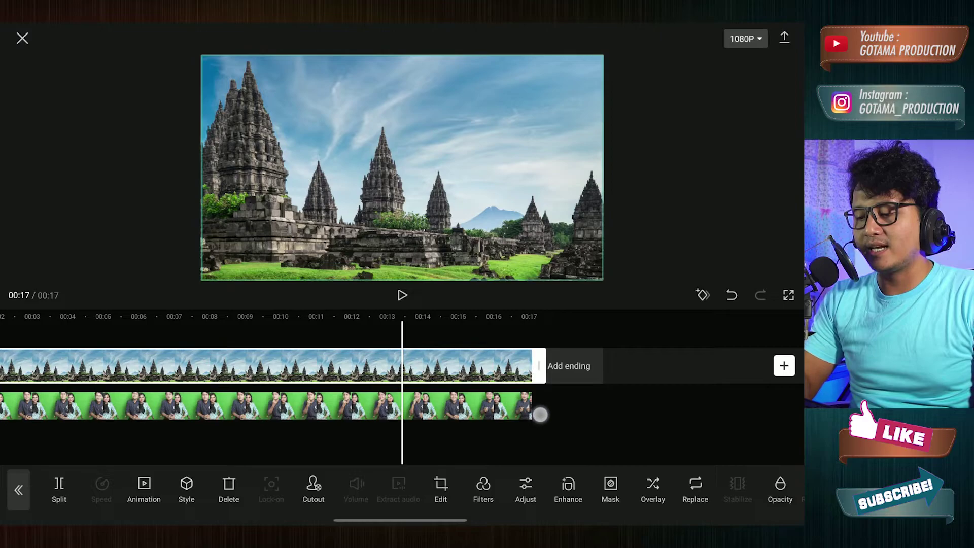
{"action": "left_click", "coordinate": [540, 437]}
{"action": "mouse_move", "coordinate": [643, 442]}
{"action": "left_mouse_down"}
{"action": "mouse_move", "coordinate": [581, 448]}
{"action": "mouse_move", "coordinate": [652, 457]}
{"action": "left_mouse_up"}
Play the temple composite full-screen and pause at 00:04
{"action": "left_click", "coordinate": [789, 297]}
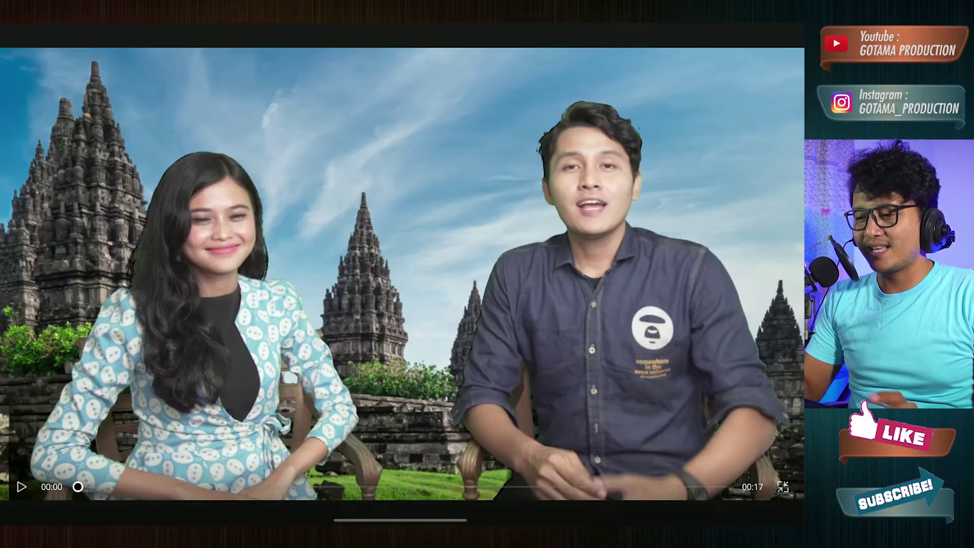
{"action": "left_click", "coordinate": [21, 486]}
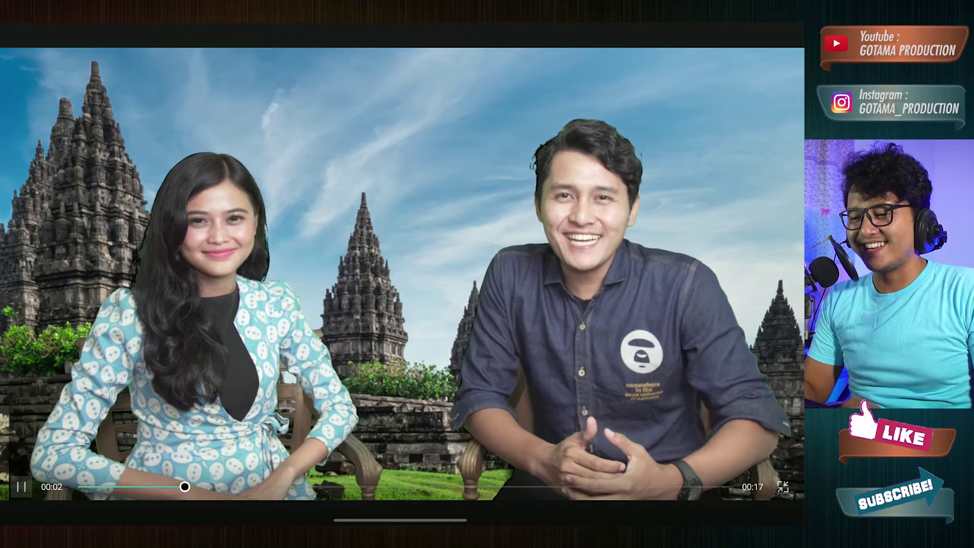
{"action": "left_click", "coordinate": [21, 486]}
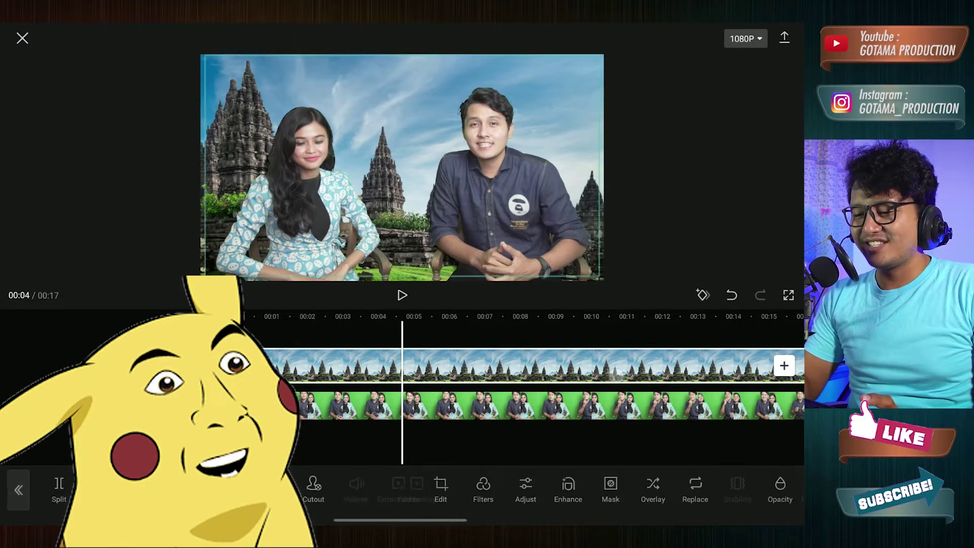
Rewind to 00:00 and preview the starry-space composite full-screen
{"action": "left_click", "coordinate": [18, 489]}
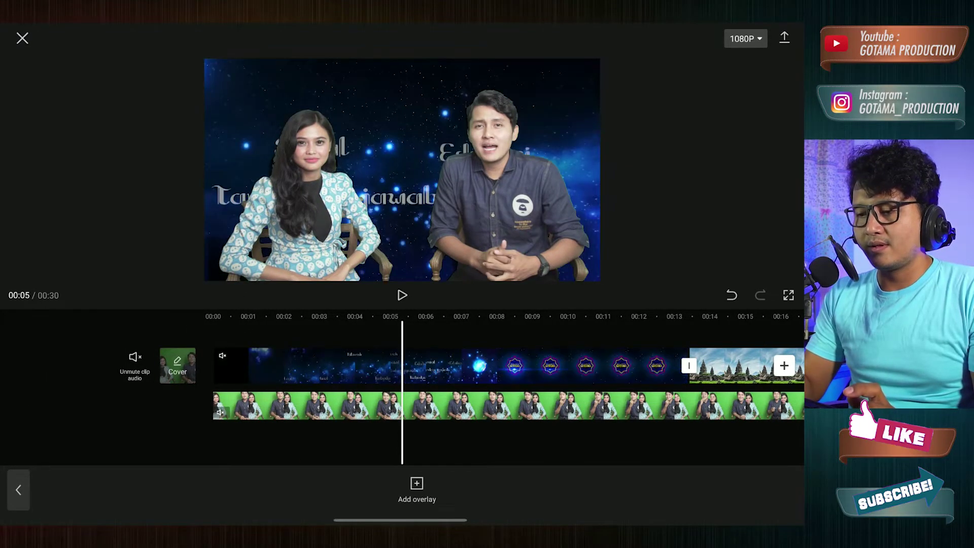
{"action": "mouse_move", "coordinate": [528, 461]}
{"action": "left_mouse_down"}
{"action": "mouse_move", "coordinate": [690, 456]}
{"action": "mouse_move", "coordinate": [565, 472]}
{"action": "mouse_move", "coordinate": [696, 450]}
{"action": "mouse_move", "coordinate": [644, 461]}
{"action": "left_mouse_up"}
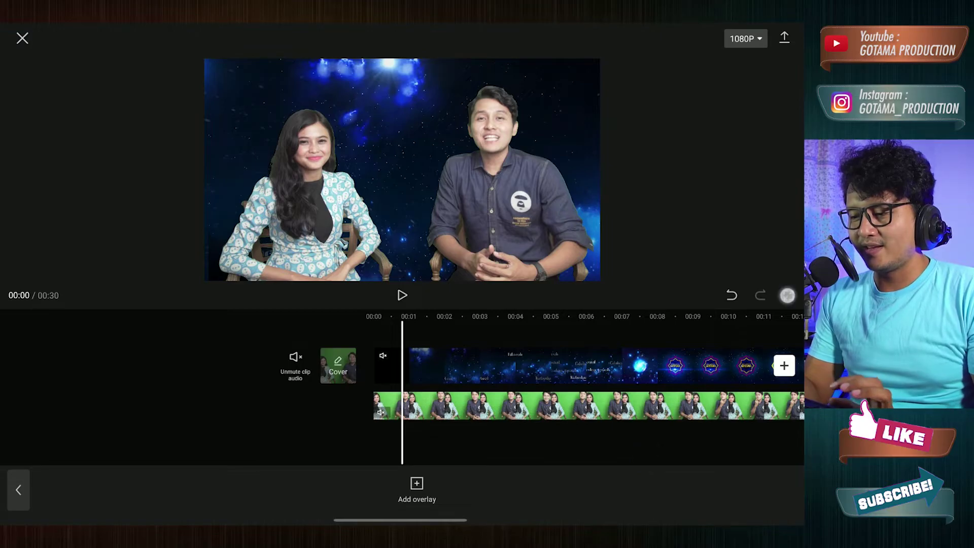
{"action": "left_click", "coordinate": [787, 295]}
Play the full-screen preview of the keyed presenters over the starry-space title video
{"action": "left_click", "coordinate": [21, 486]}
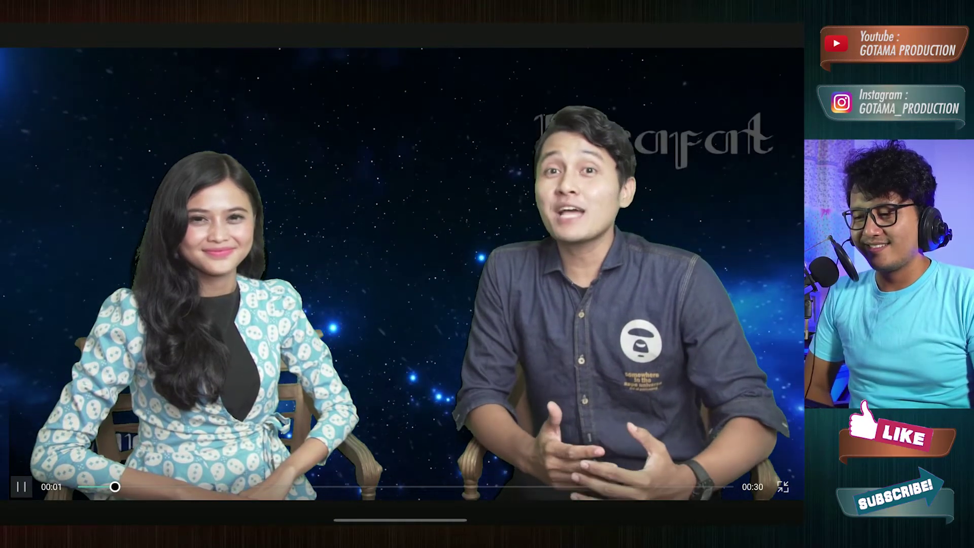